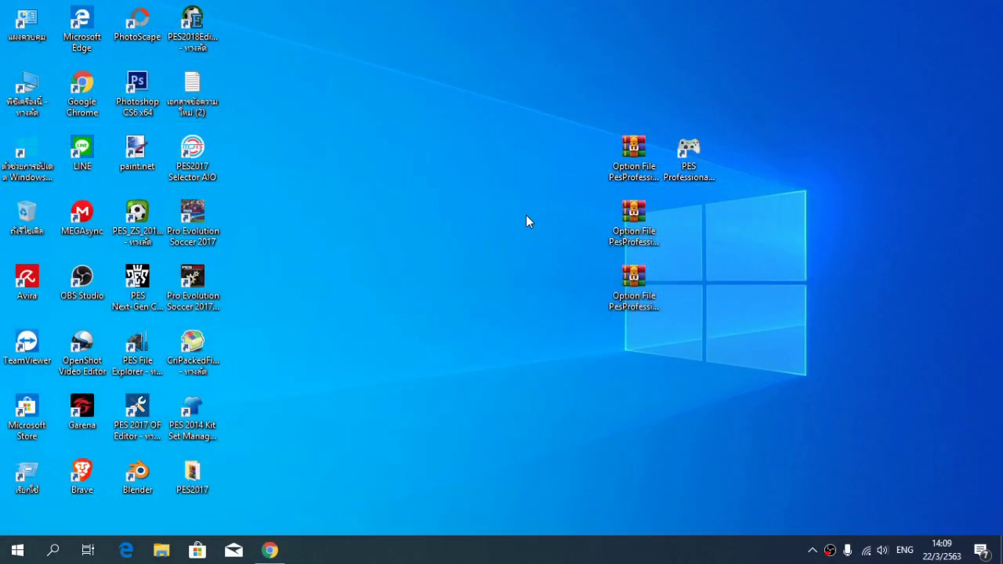
Move the three Option File PesProfessionals archives to a free area of the desktop and select all of them
{"action": "left_click_drag", "start_coordinate": [571, 158], "coordinate": [662, 333]}
{"action": "left_click_drag", "start_coordinate": [640, 154], "coordinate": [486, 145]}
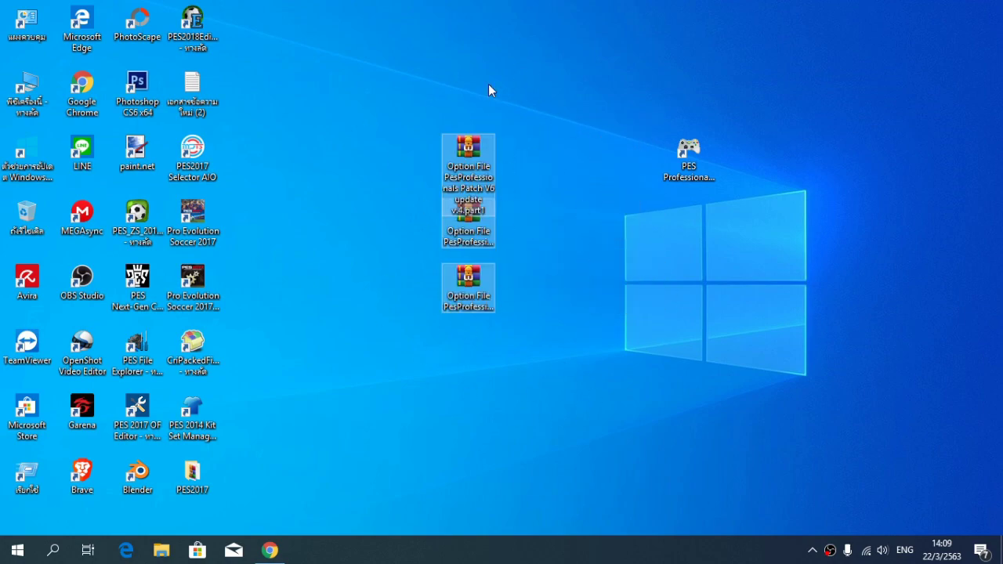
{"action": "right_click", "coordinate": [471, 153]}
{"action": "left_click", "coordinate": [391, 100]}
{"action": "left_click_drag", "start_coordinate": [397, 85], "coordinate": [505, 403]}
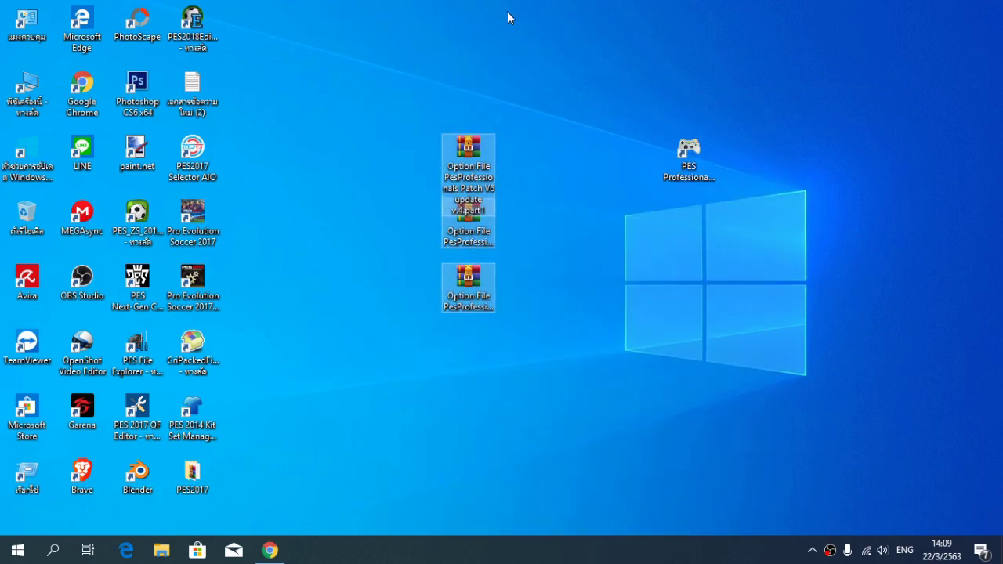
Extract the selected Option File archives directly onto the desktop, entering the archive password
{"action": "right_click", "coordinate": [468, 155]}
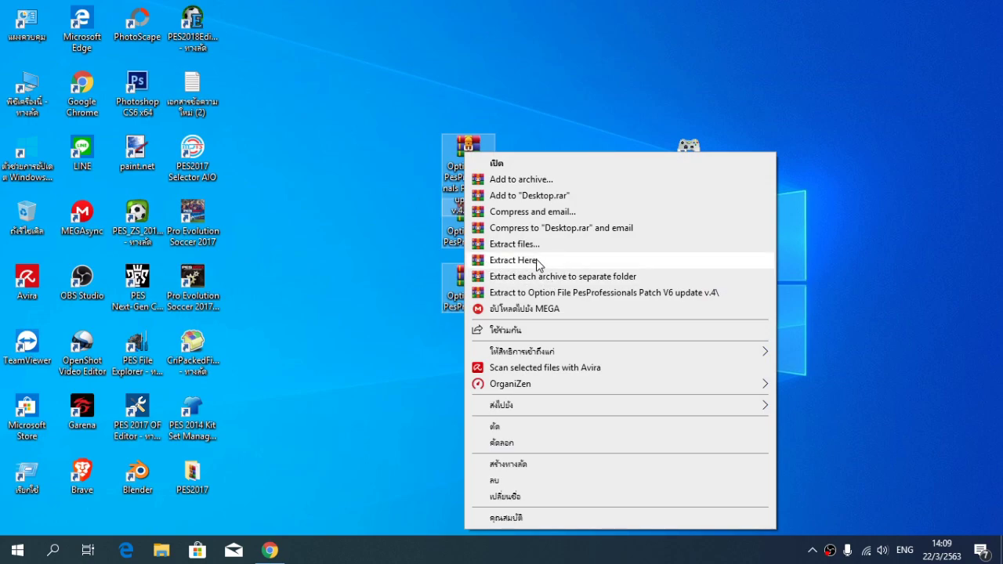
{"action": "left_click", "coordinate": [504, 260]}
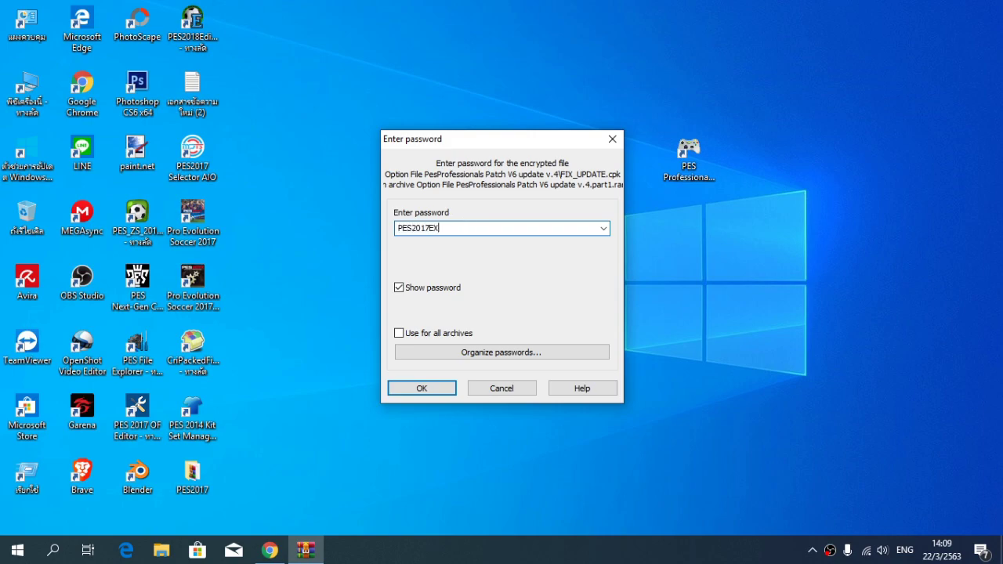
{"action": "type", "text": "A"}
{"action": "left_click", "coordinate": [433, 387]}
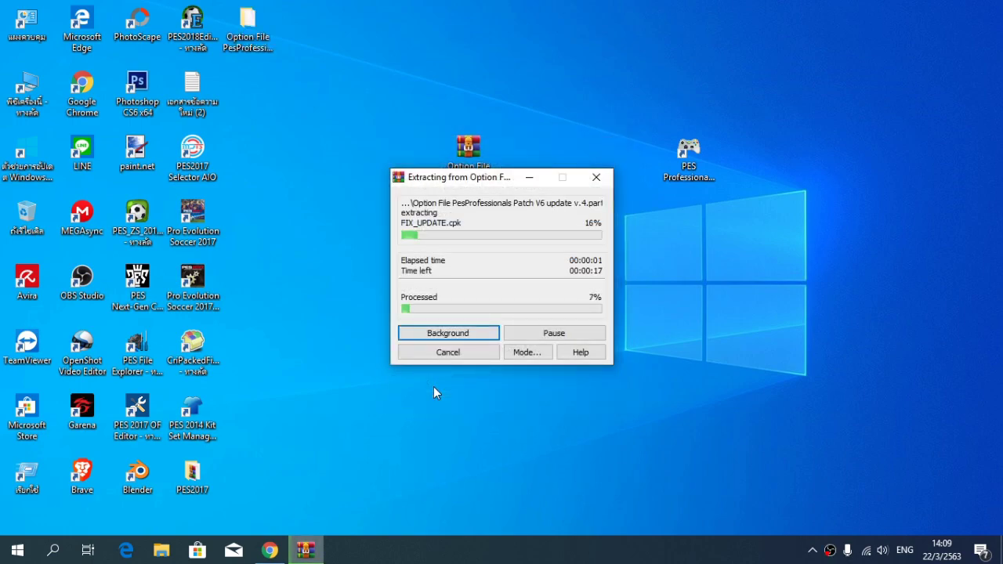
{"action": "left_click", "coordinate": [977, 428]}
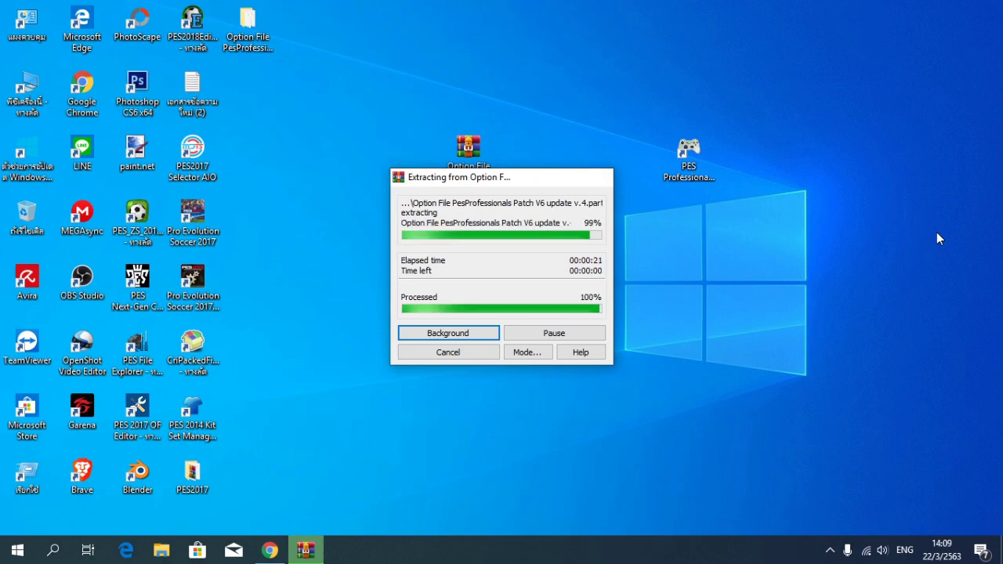
Place the extracted Option File PesProfessionals Patch V6 update v.4 folder beside the archives and open it to review its files
{"action": "left_click_drag", "start_coordinate": [248, 24], "coordinate": [548, 168]}
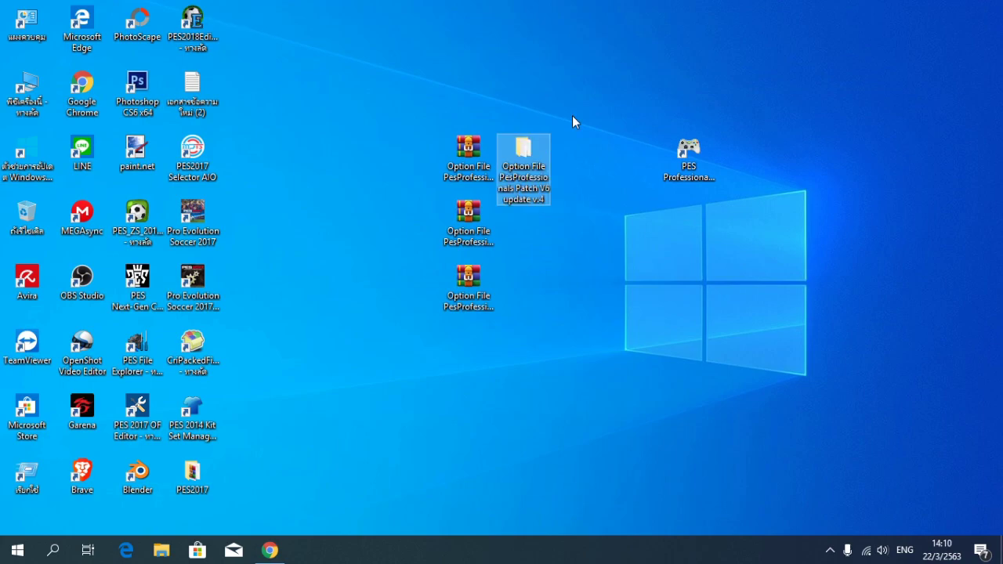
{"action": "double_click", "coordinate": [533, 156]}
{"action": "left_click", "coordinate": [246, 162]}
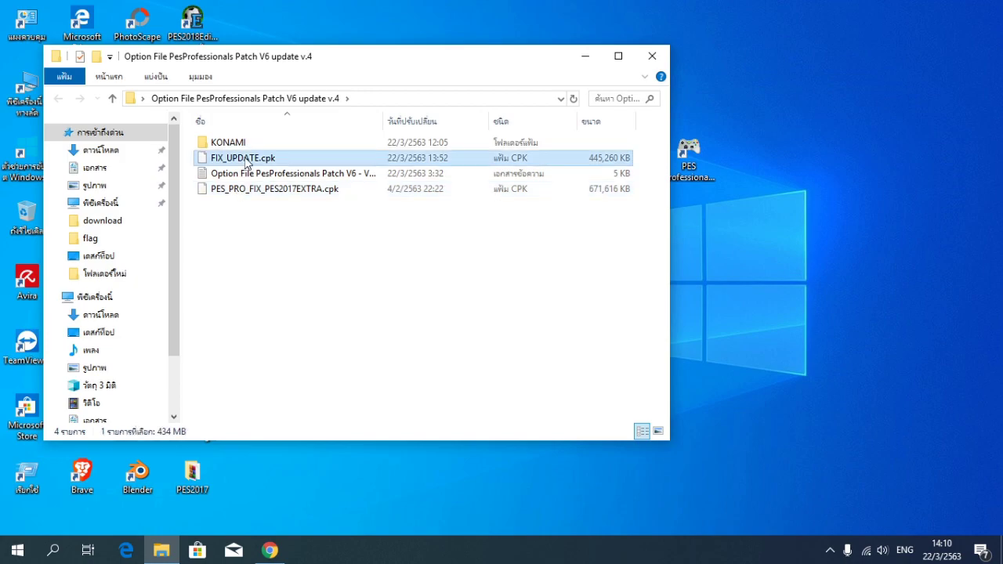
{"action": "left_click", "coordinate": [241, 191]}
{"action": "left_click", "coordinate": [235, 143]}
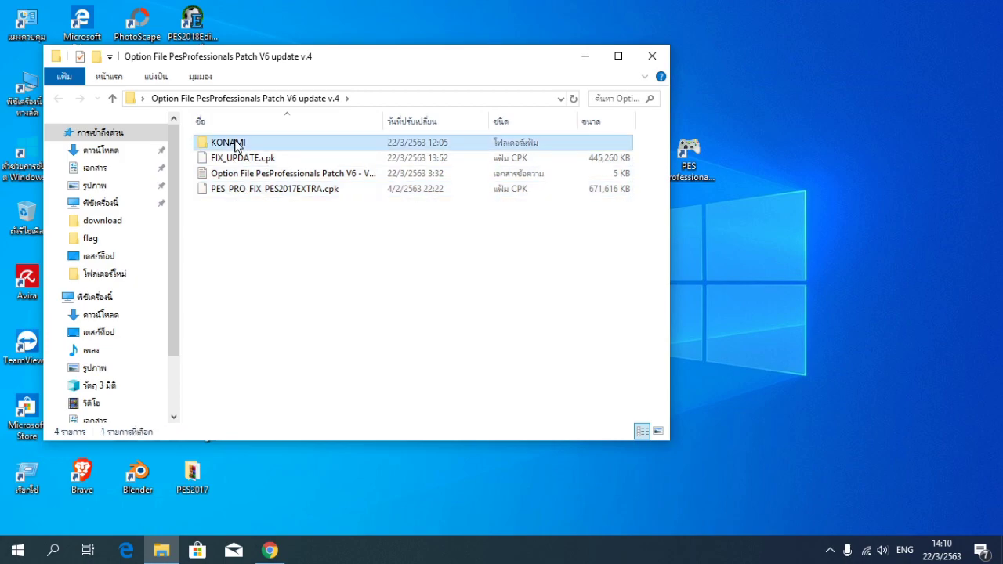
Open the file location of the PES Professionals Patch Selector shortcut beside the option file window and enter its download folder
{"action": "left_click", "coordinate": [691, 149]}
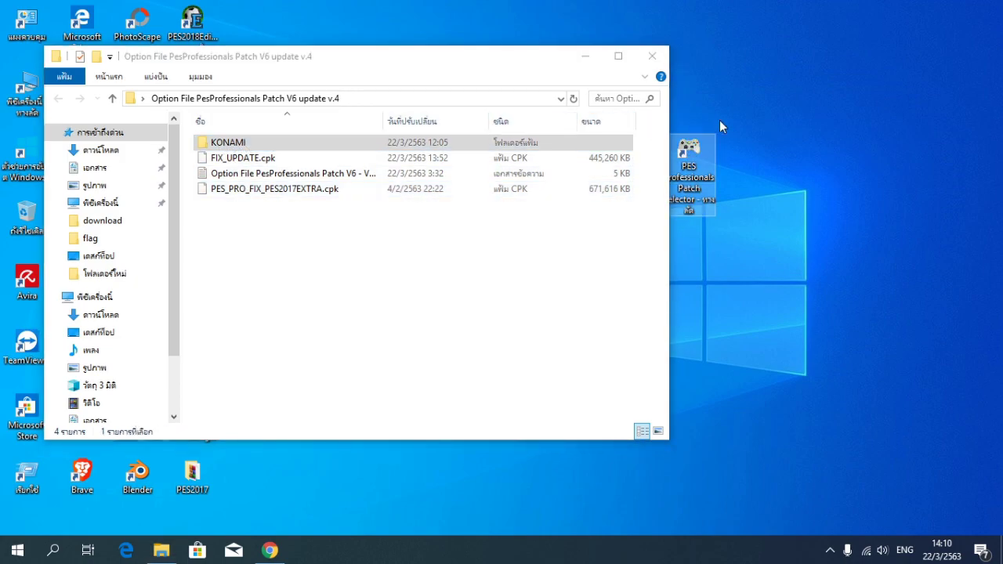
{"action": "left_click_drag", "start_coordinate": [663, 142], "coordinate": [773, 129]}
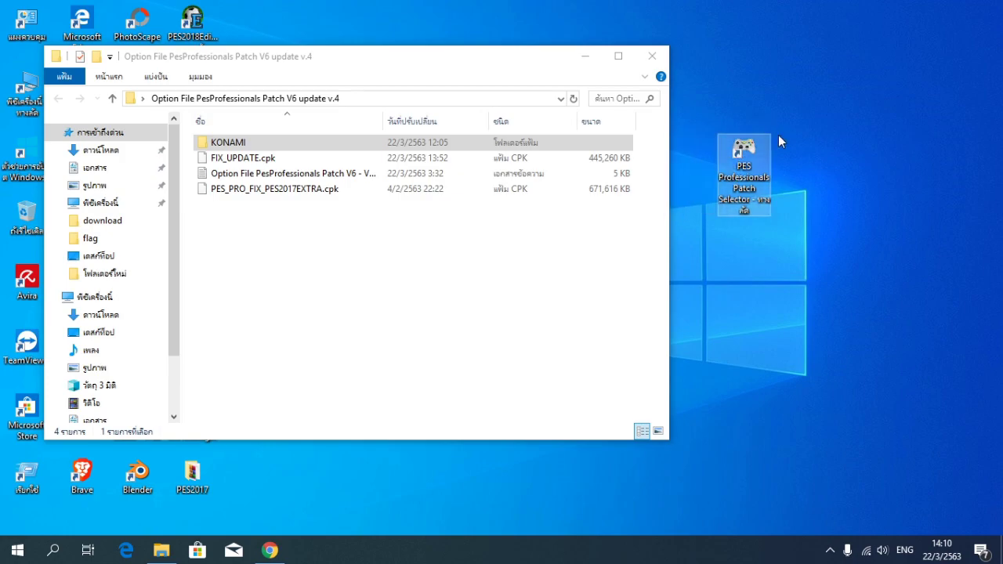
{"action": "right_click", "coordinate": [738, 156]}
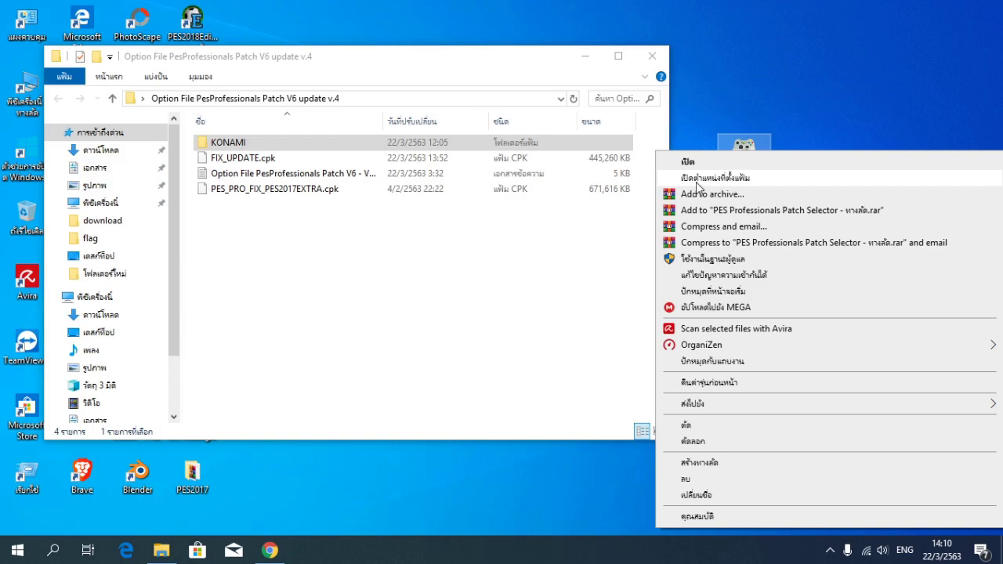
{"action": "left_click", "coordinate": [693, 184]}
{"action": "left_click_drag", "start_coordinate": [157, 81], "coordinate": [687, 66]}
{"action": "left_click", "coordinate": [770, 197]}
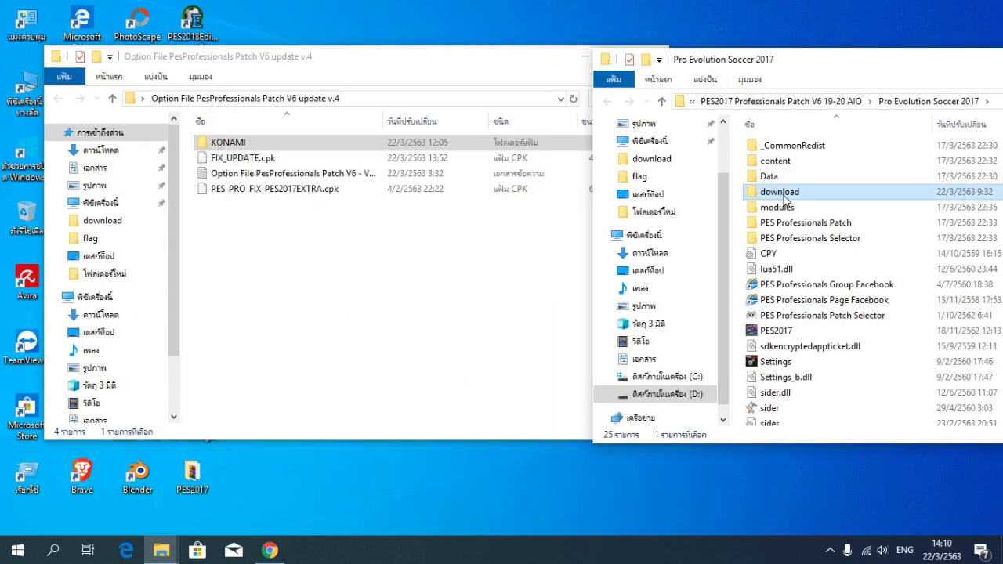
{"action": "double_click", "coordinate": [776, 197]}
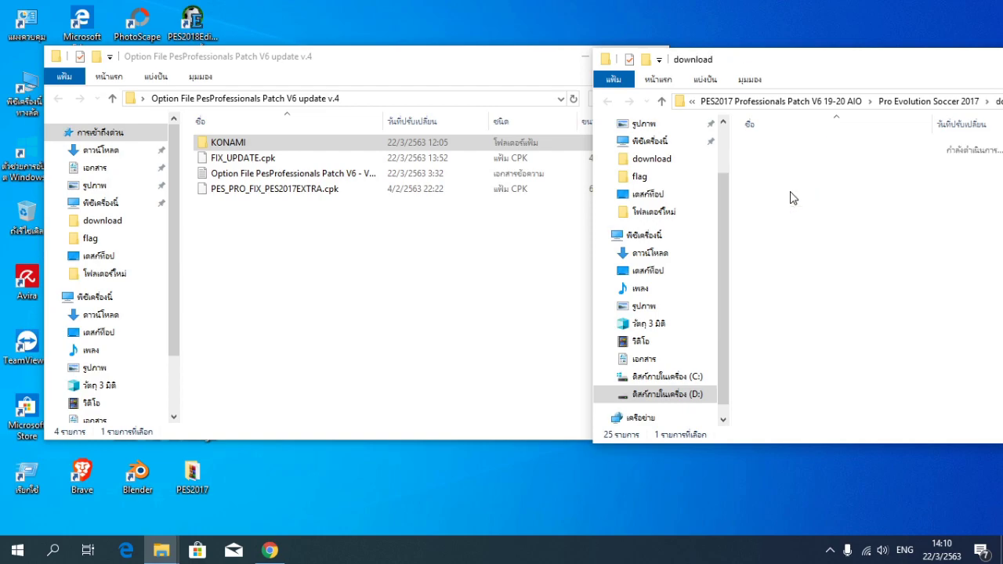
Copy FIX_UPDATE.cpk and PES_PRO_FIX_PES2017EXTRA.cpk into the game's download folder, replacing the existing files
{"action": "left_click", "coordinate": [219, 157]}
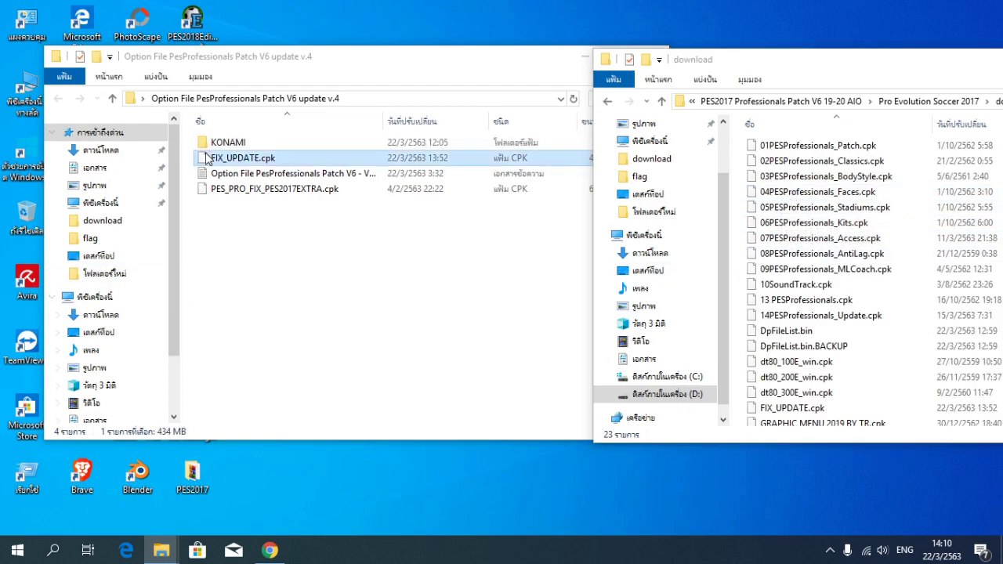
{"action": "left_click", "coordinate": [229, 192], "text": "ctrl"}
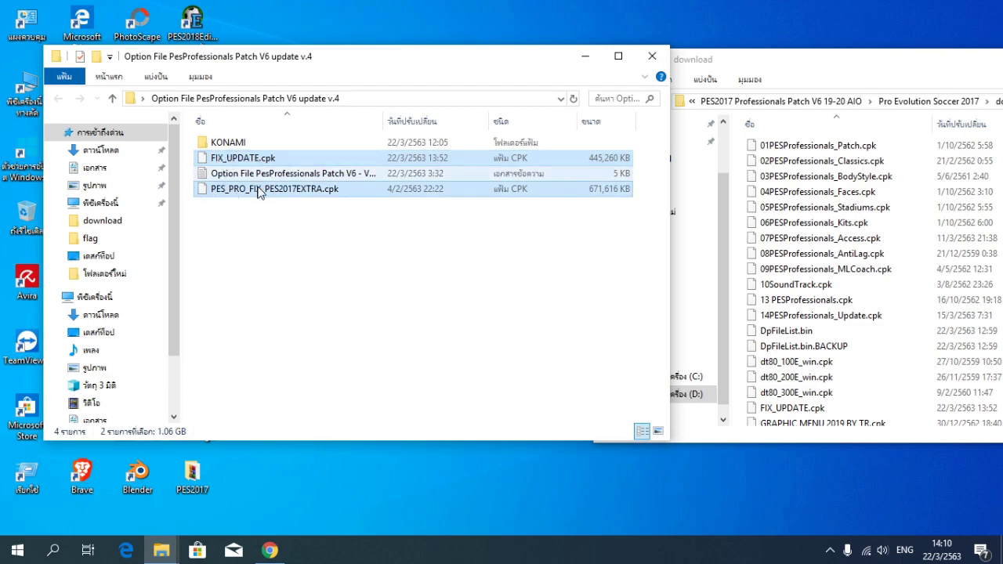
{"action": "left_click_drag", "start_coordinate": [246, 158], "coordinate": [809, 302]}
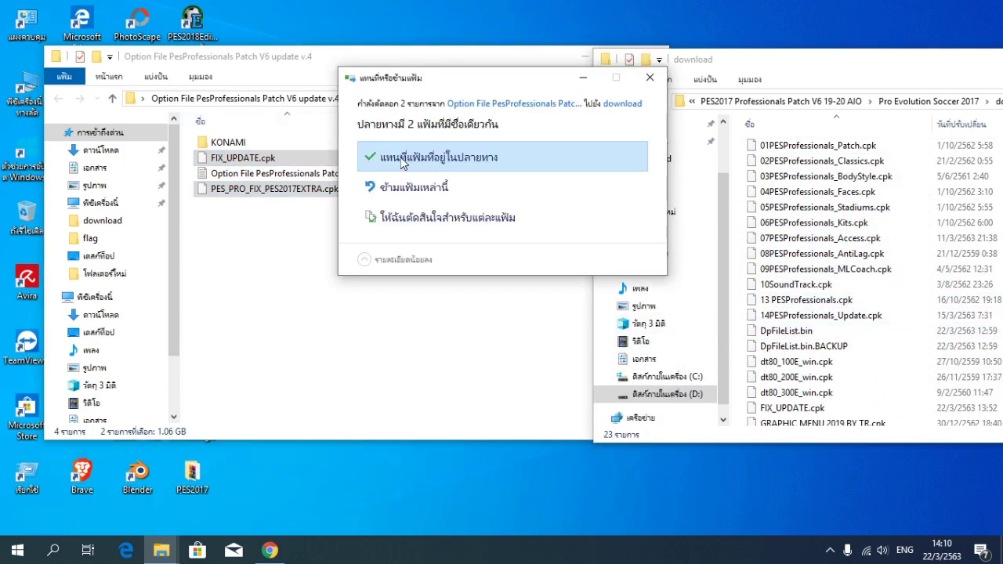
{"action": "left_click", "coordinate": [403, 162]}
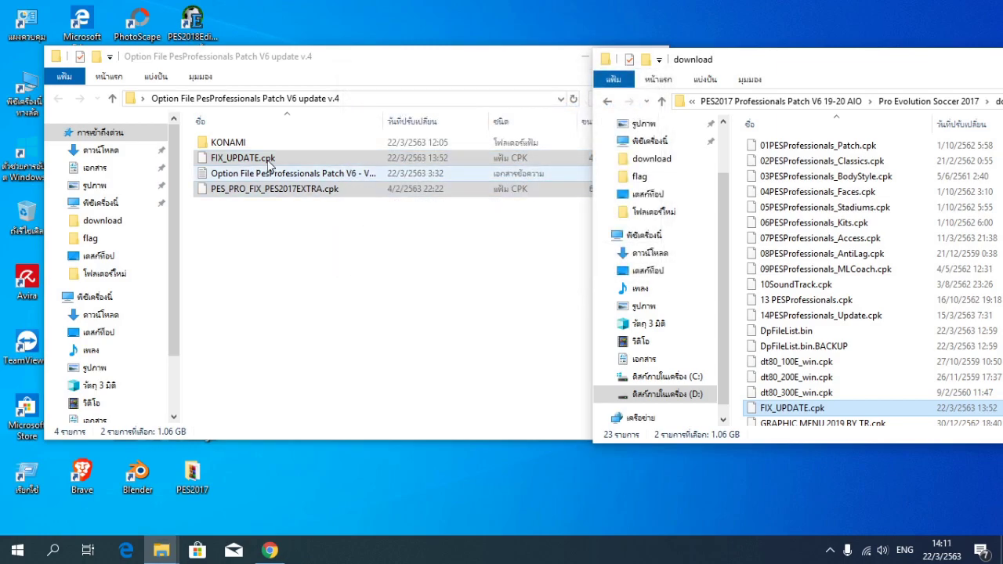
Copy the option file's KONAMI folder into the Documents folder, replacing the files with the same names
{"action": "left_click", "coordinate": [204, 145]}
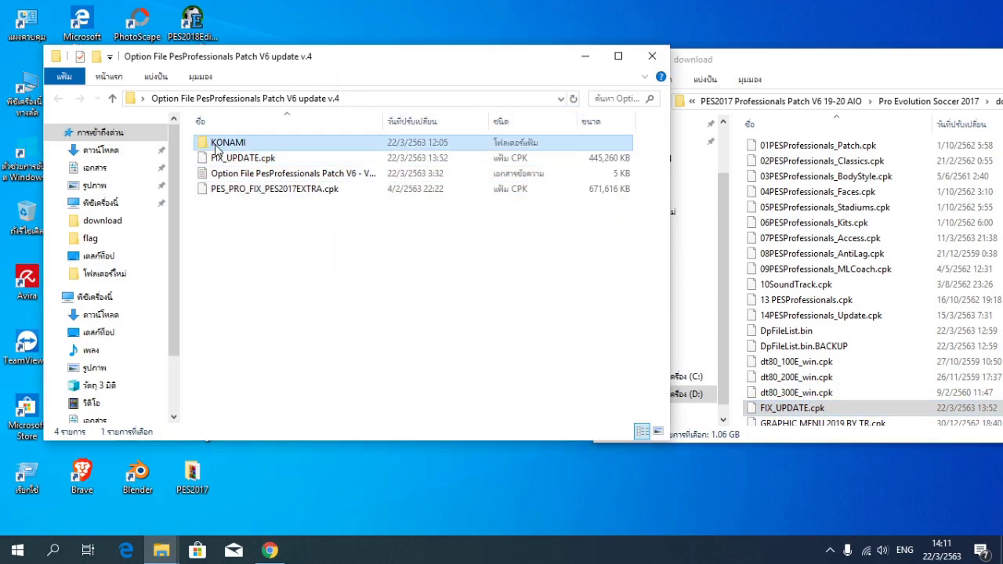
{"action": "right_click", "coordinate": [216, 146]}
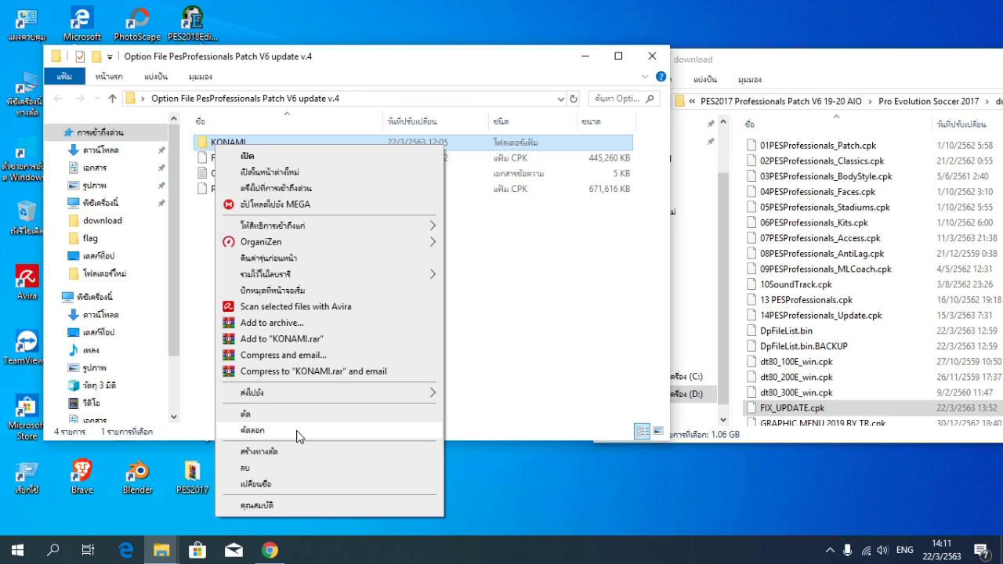
{"action": "left_click", "coordinate": [260, 436]}
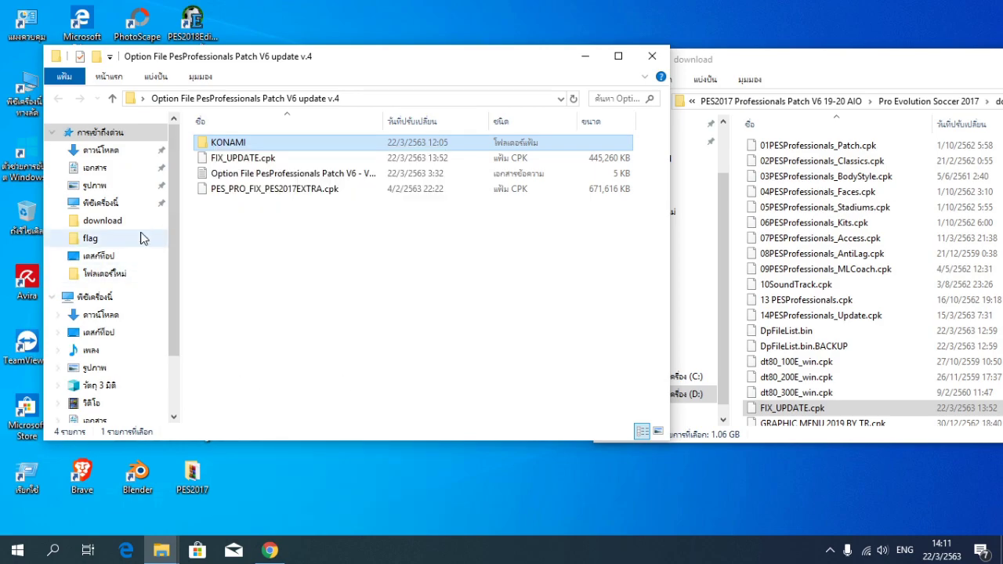
{"action": "left_click", "coordinate": [94, 173]}
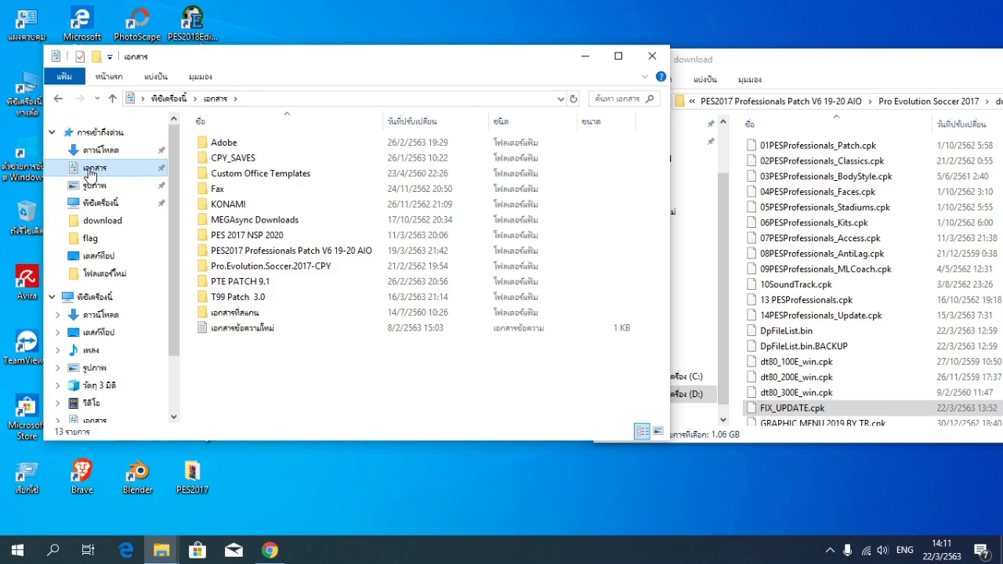
{"action": "left_click", "coordinate": [204, 207]}
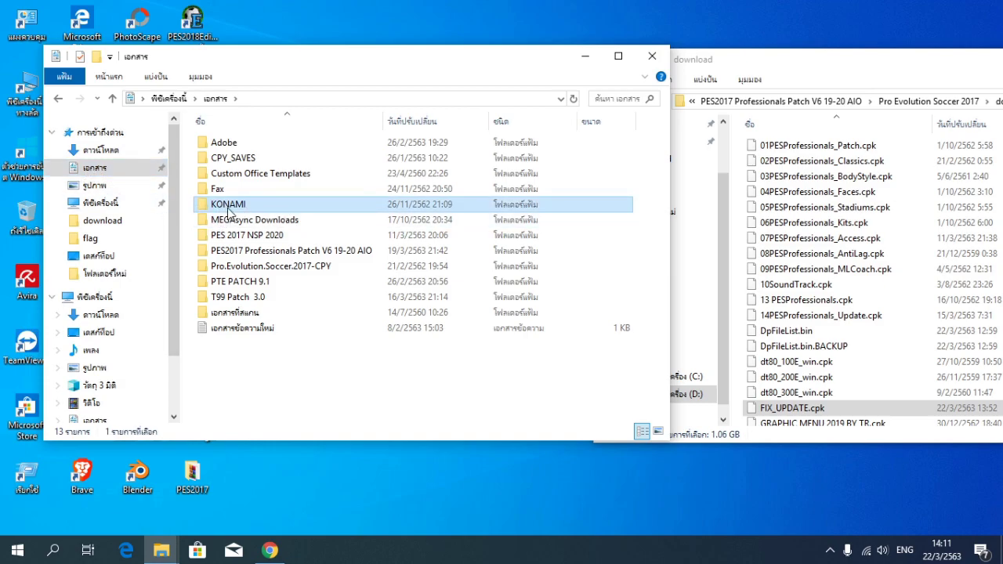
{"action": "right_click", "coordinate": [271, 387]}
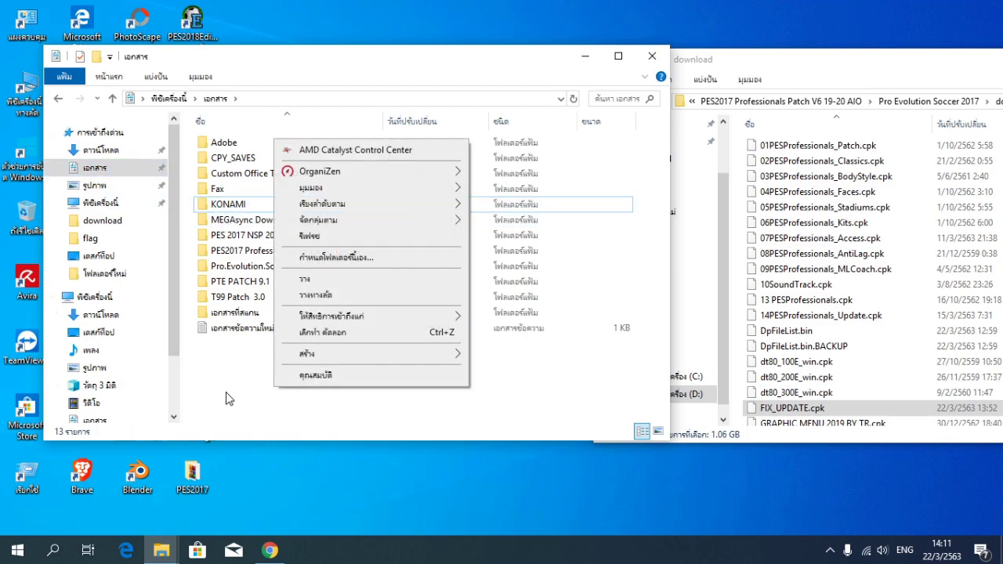
{"action": "left_click", "coordinate": [328, 282]}
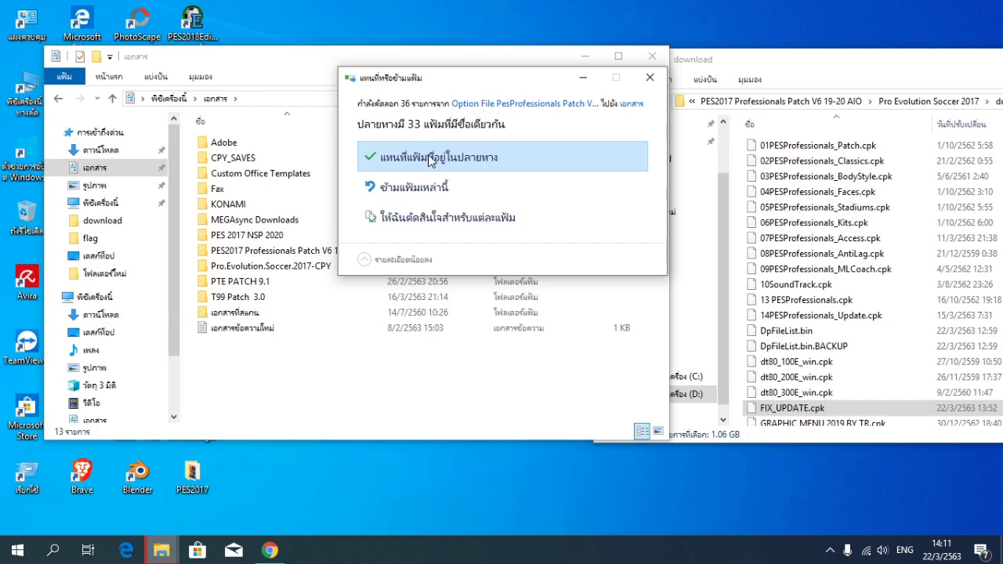
{"action": "left_click", "coordinate": [429, 160]}
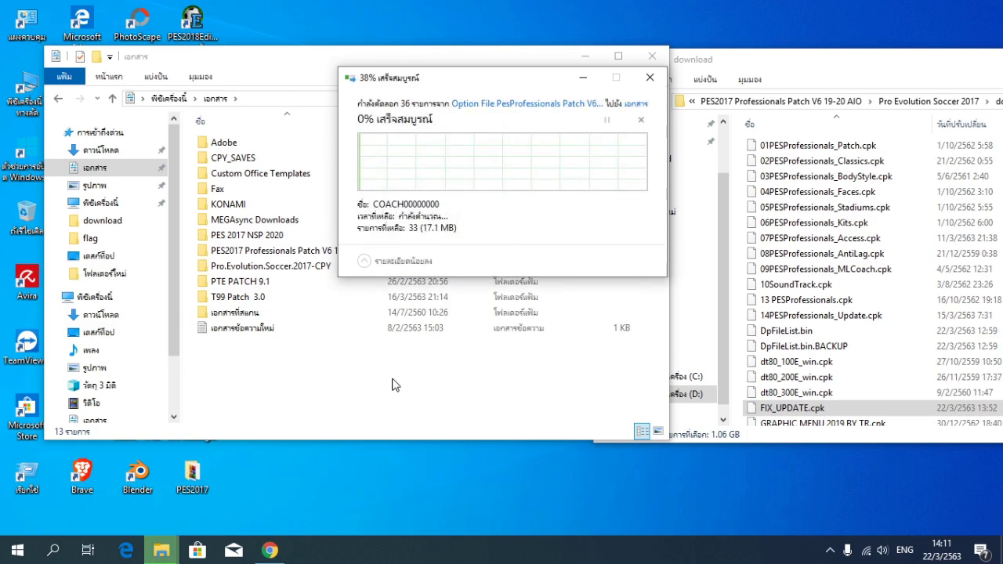
Close both folder windows and refresh the desktop
{"action": "left_click", "coordinate": [653, 57]}
{"action": "left_click_drag", "start_coordinate": [842, 70], "coordinate": [538, 79]}
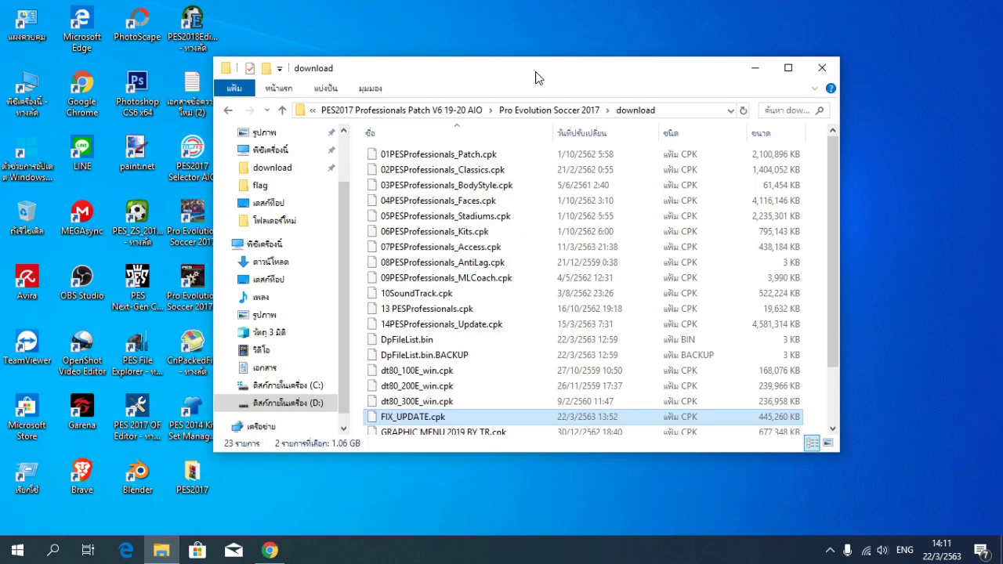
{"action": "left_click", "coordinate": [795, 79]}
{"action": "right_click", "coordinate": [342, 40]}
{"action": "left_click", "coordinate": [381, 123]}
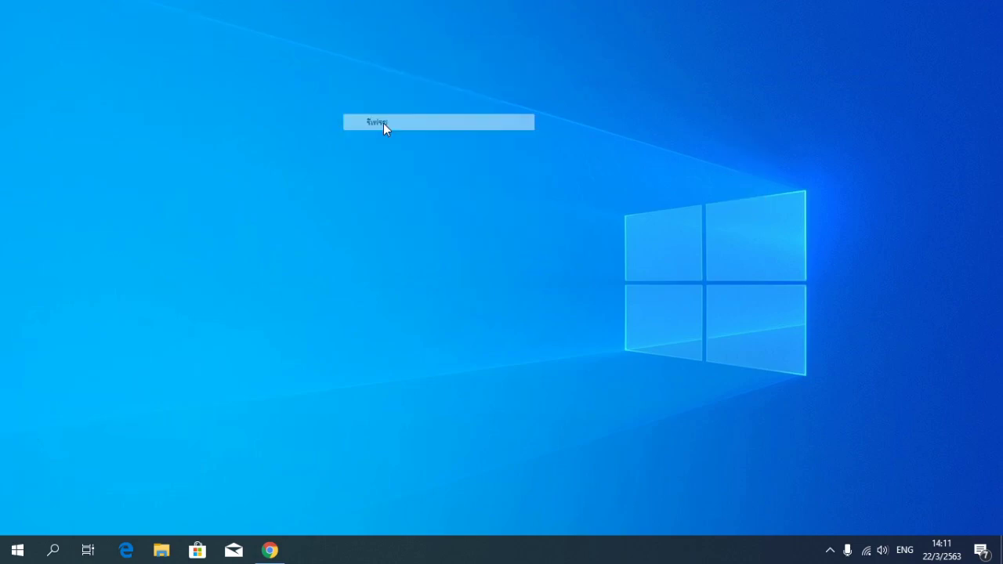
Launch the PES Professionals Patch Selector and apply the Custom start screen
{"action": "double_click", "coordinate": [740, 164]}
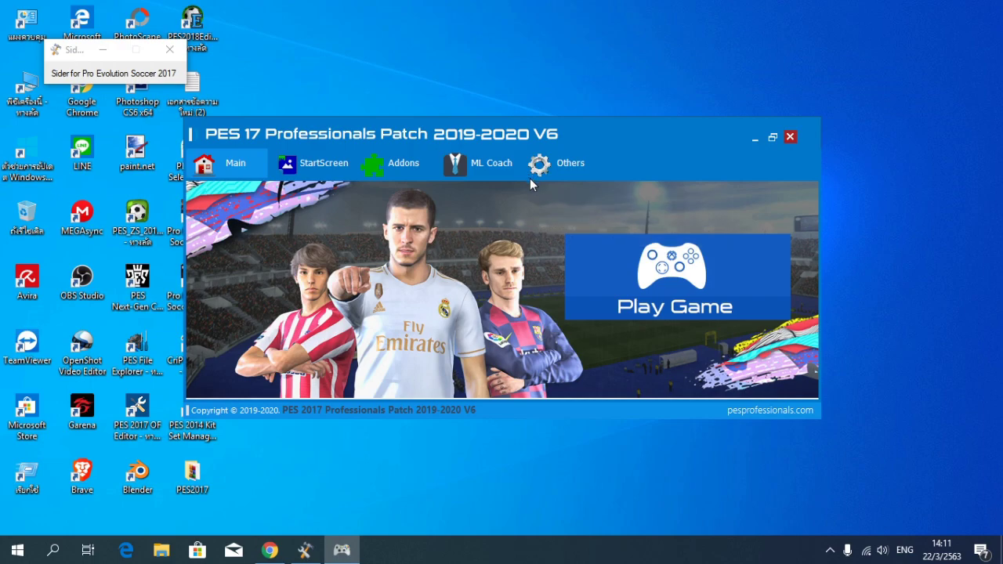
{"action": "left_click", "coordinate": [325, 163]}
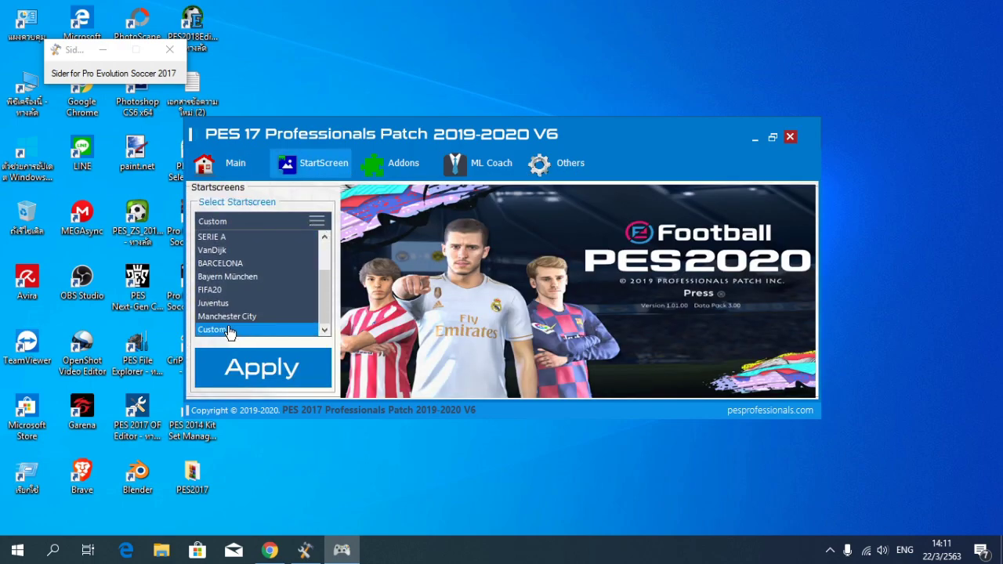
{"action": "left_click", "coordinate": [235, 332]}
{"action": "left_click", "coordinate": [248, 368]}
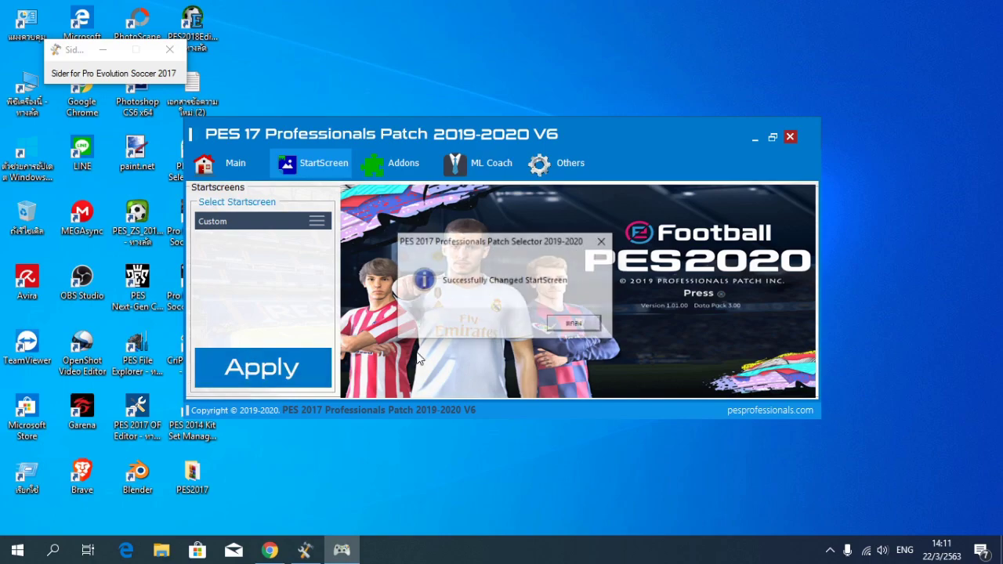
{"action": "left_click", "coordinate": [573, 325]}
Apply the NextGen Type body style to the players in the add-ons
{"action": "left_click", "coordinate": [406, 165]}
{"action": "left_click", "coordinate": [625, 377]}
{"action": "left_click", "coordinate": [517, 388]}
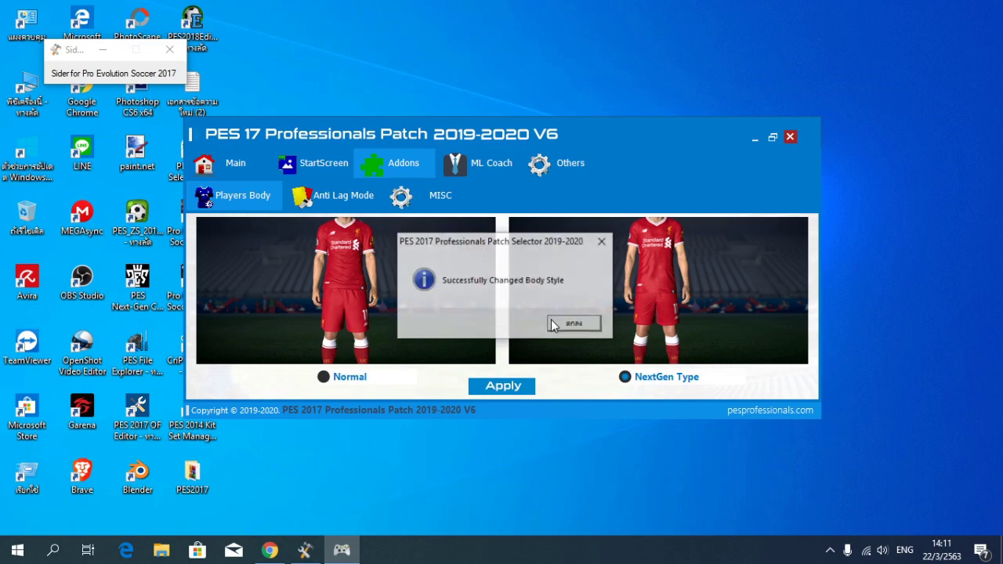
{"action": "left_click", "coordinate": [552, 323]}
Set the Master League coach to Solskjær and apply the change
{"action": "left_click", "coordinate": [471, 163]}
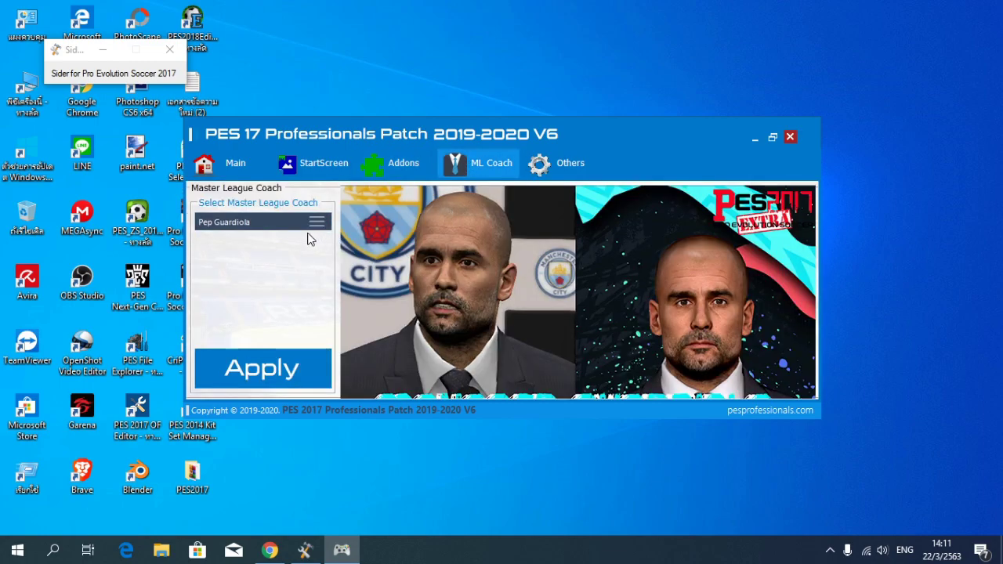
{"action": "left_click", "coordinate": [317, 222]}
{"action": "left_click", "coordinate": [235, 291]}
{"action": "left_click", "coordinate": [264, 376]}
{"action": "left_click", "coordinate": [586, 324]}
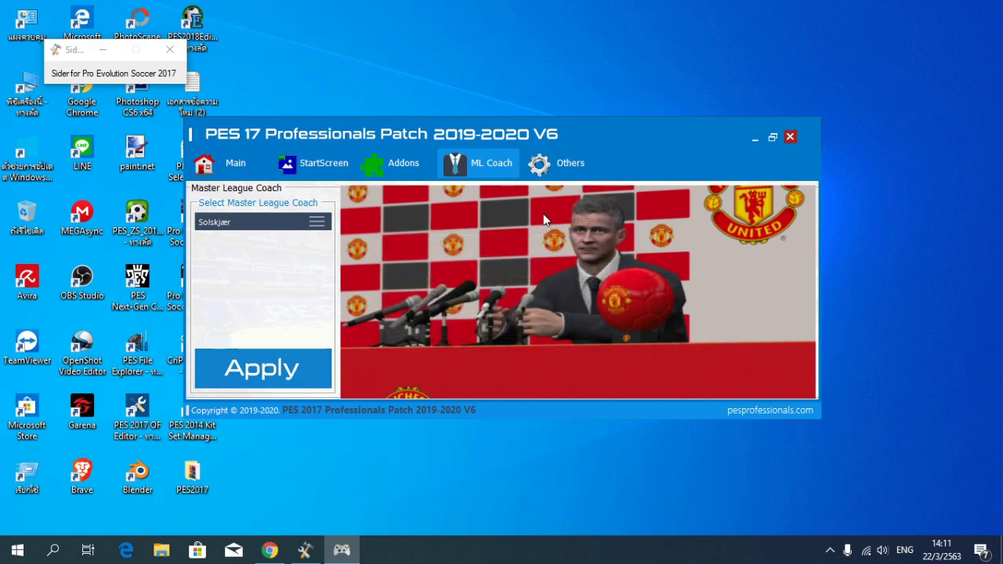
Open the Dpfilelist Generator from the patch selector and set the DLC option to No DLC
{"action": "left_click", "coordinate": [558, 162]}
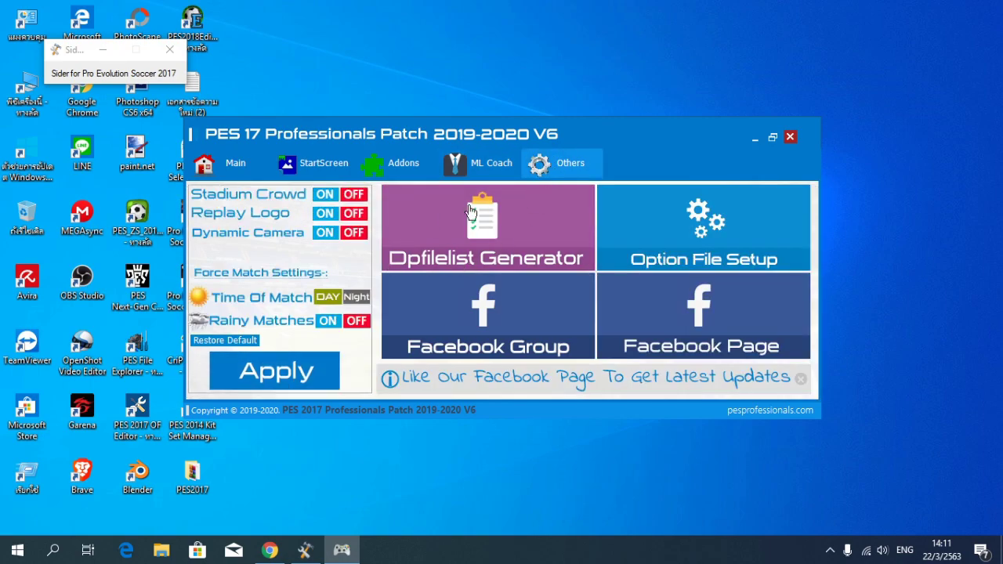
{"action": "left_click", "coordinate": [470, 217]}
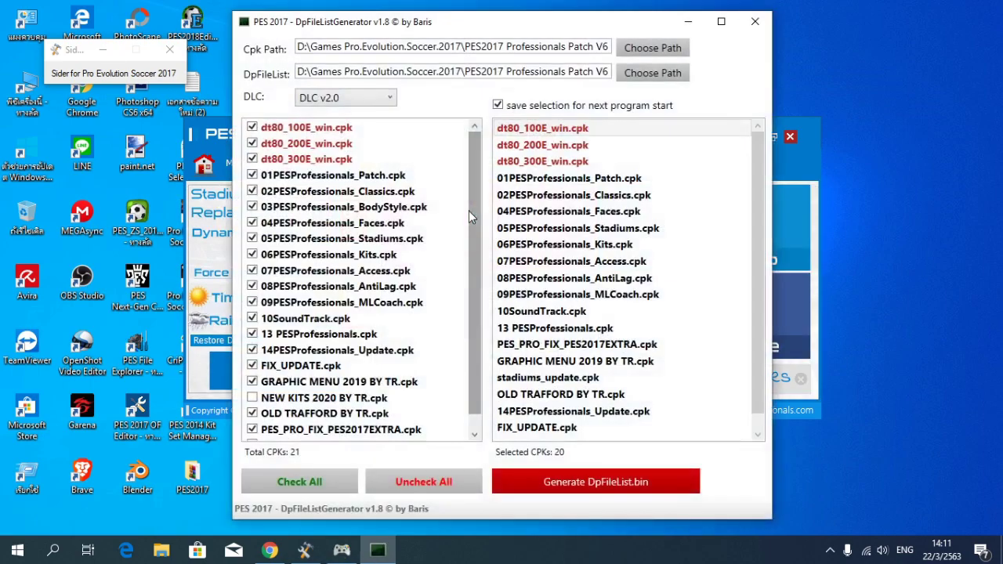
{"action": "left_click", "coordinate": [390, 96]}
{"action": "left_click", "coordinate": [352, 125]}
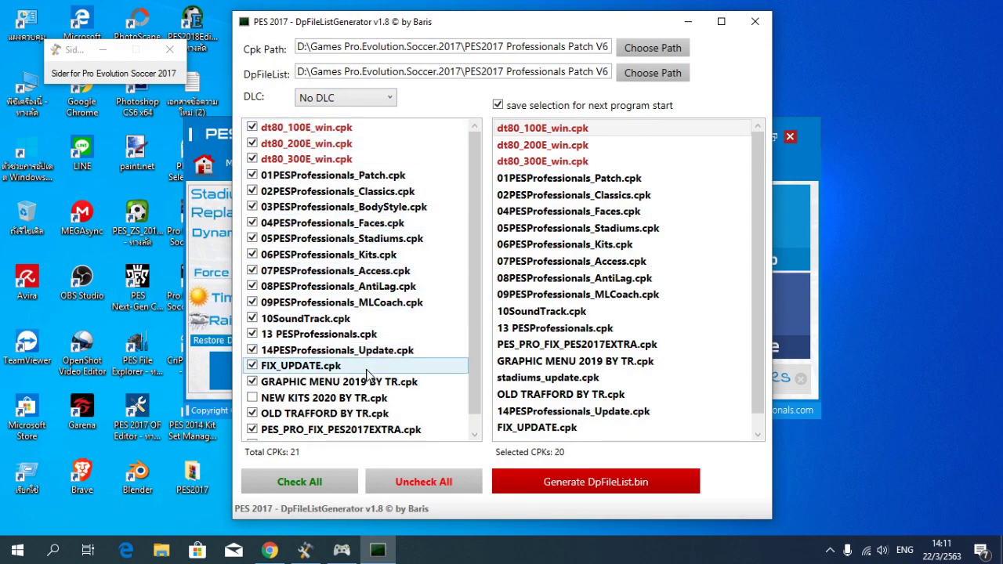
Deselect FIX_UPDATE.cpk, re-add PES_PRO_FIX_PES2017EXTRA.cpk and place it directly below 13 PESProfessionals.cpk in the selected load order
{"action": "scroll", "coordinate": [369, 376], "scroll_direction": "down", "scroll_amount": 1}
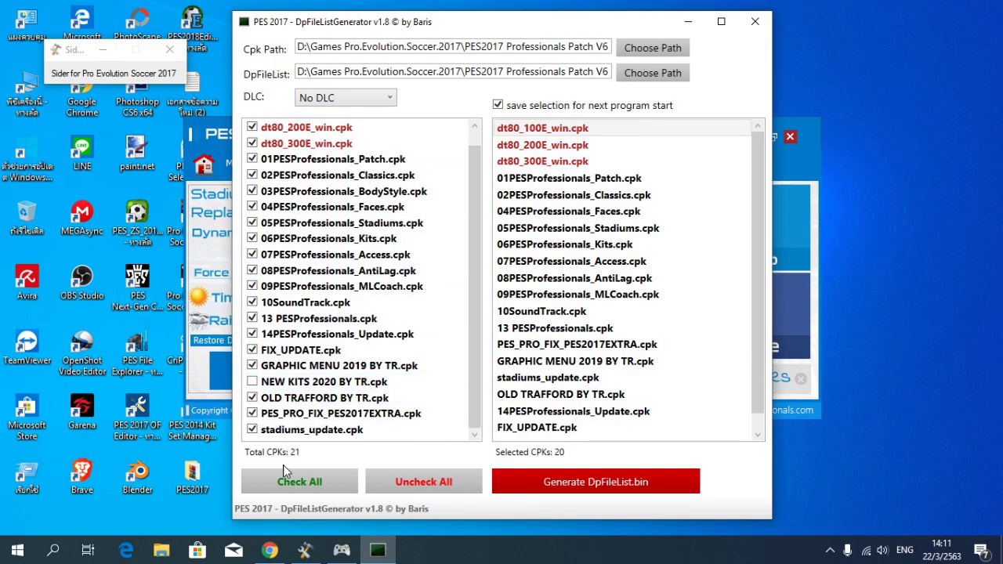
{"action": "left_click", "coordinate": [292, 416]}
{"action": "left_click", "coordinate": [271, 352]}
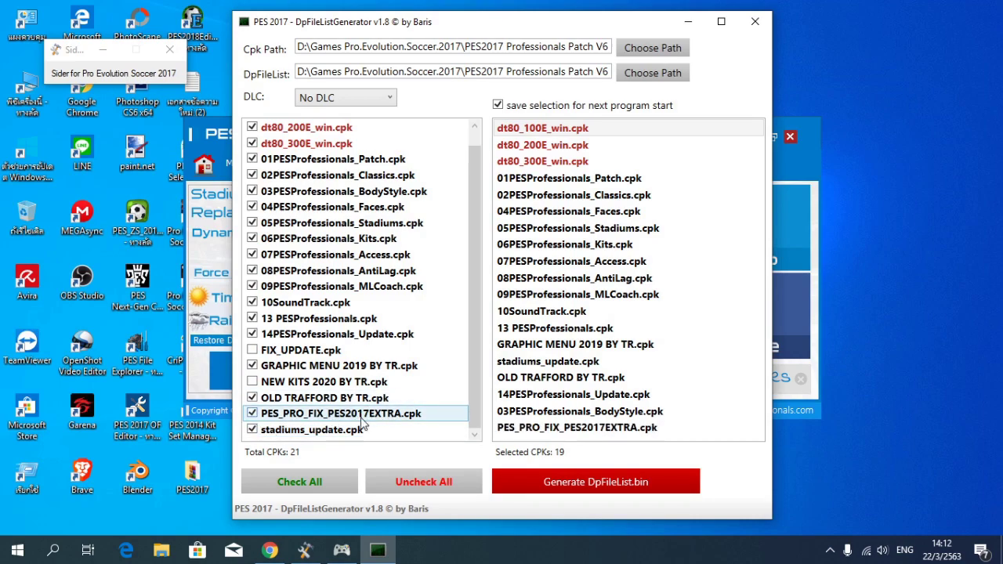
{"action": "left_click", "coordinate": [525, 433]}
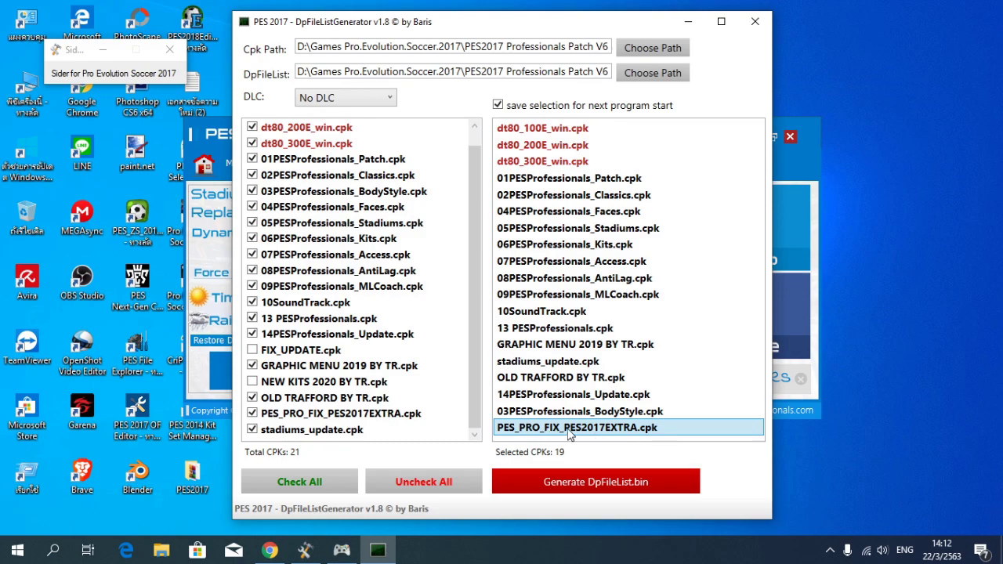
{"action": "left_click_drag", "start_coordinate": [577, 400], "coordinate": [573, 342]}
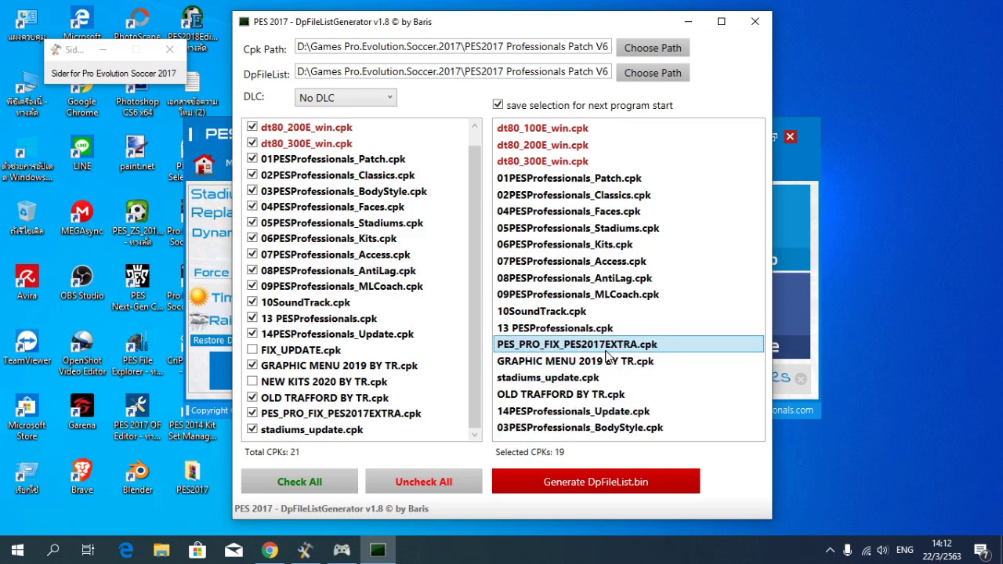
{"action": "left_click", "coordinate": [543, 296]}
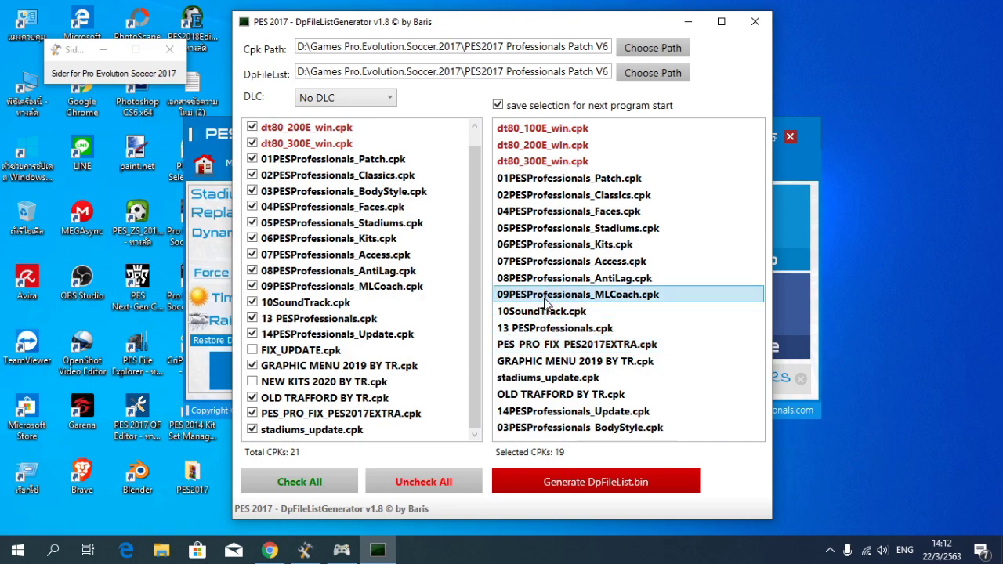
{"action": "left_click", "coordinate": [546, 313]}
{"action": "left_click", "coordinate": [549, 329]}
{"action": "left_click", "coordinate": [522, 346]}
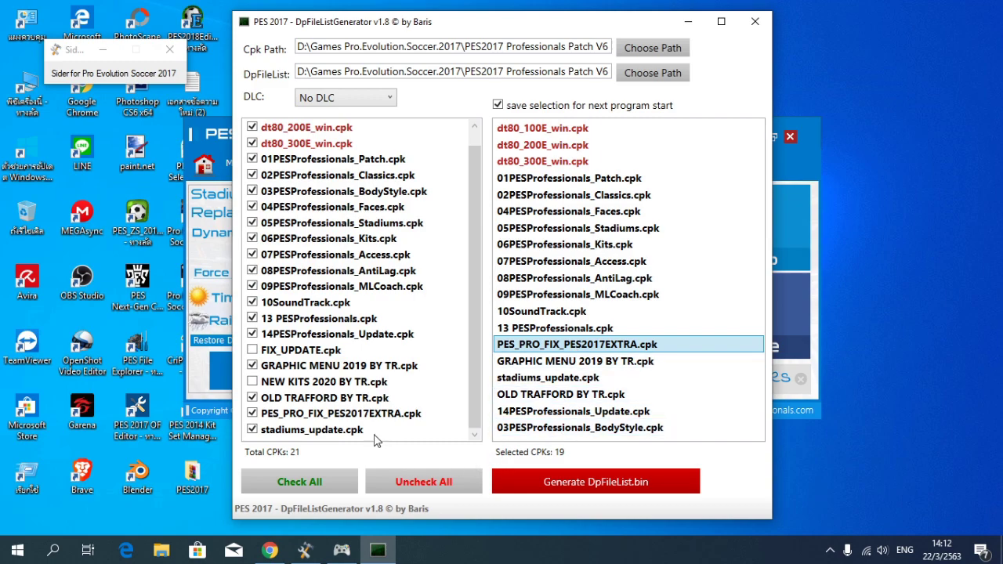
Include FIX_UPDATE.cpk again and place it directly above 03PESProfessionals_BodyStyle.cpk in the selected load order
{"action": "left_click", "coordinate": [264, 352]}
{"action": "left_click", "coordinate": [554, 436]}
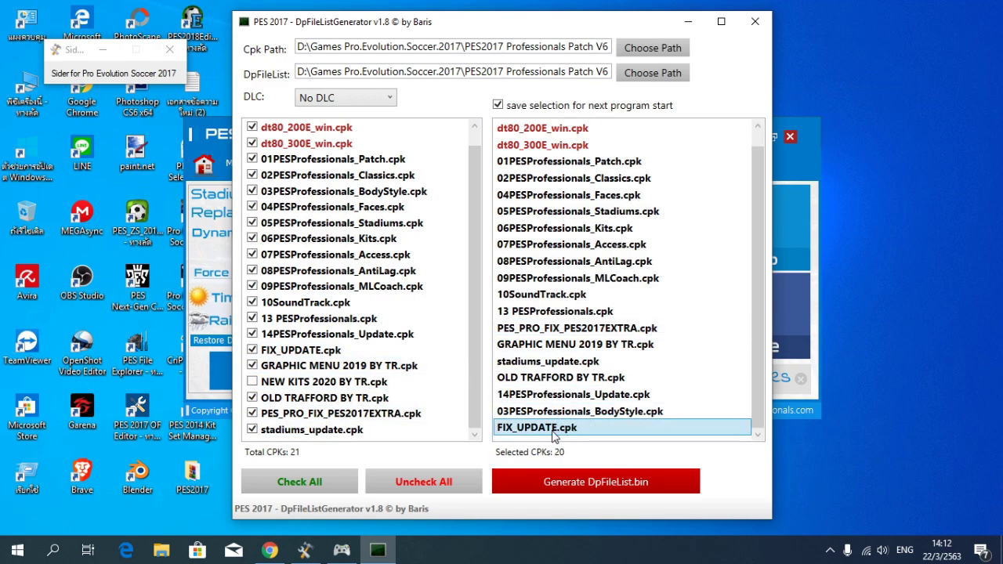
{"action": "left_click_drag", "start_coordinate": [541, 436], "coordinate": [540, 415]}
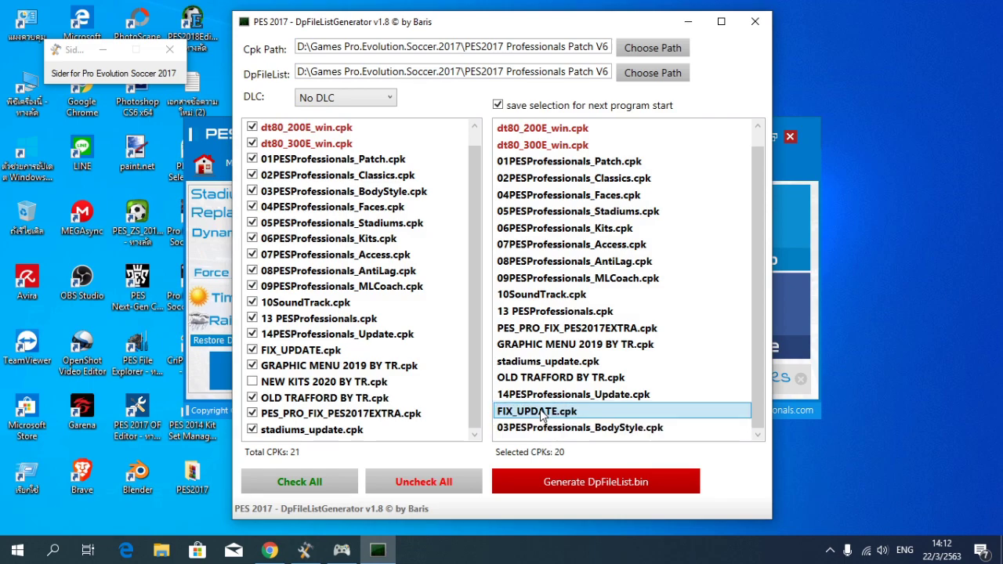
{"action": "left_click", "coordinate": [530, 429]}
{"action": "left_click", "coordinate": [523, 415]}
{"action": "left_click", "coordinate": [540, 427]}
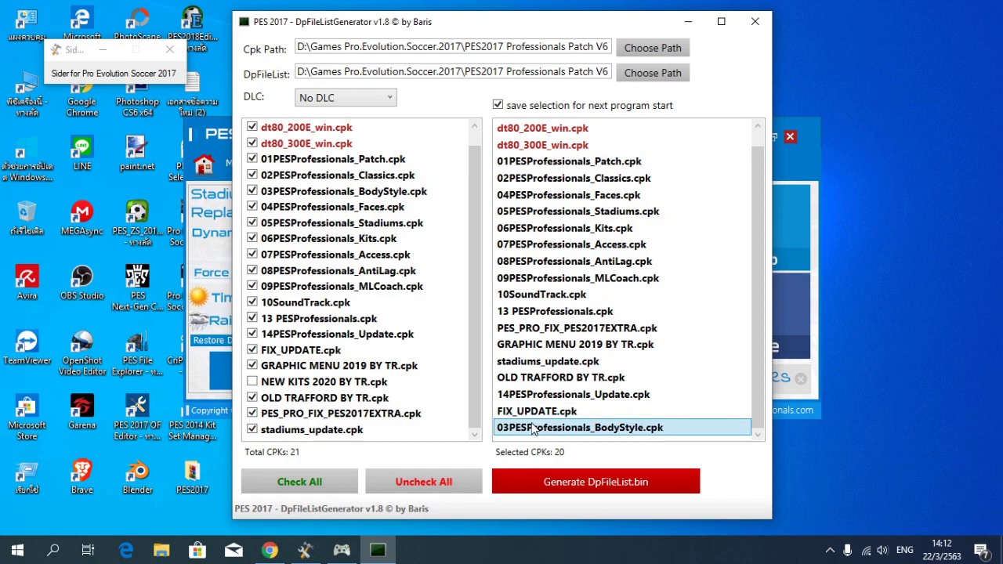
Generate the DpFileList.bin file and close the generator
{"action": "left_click", "coordinate": [584, 486]}
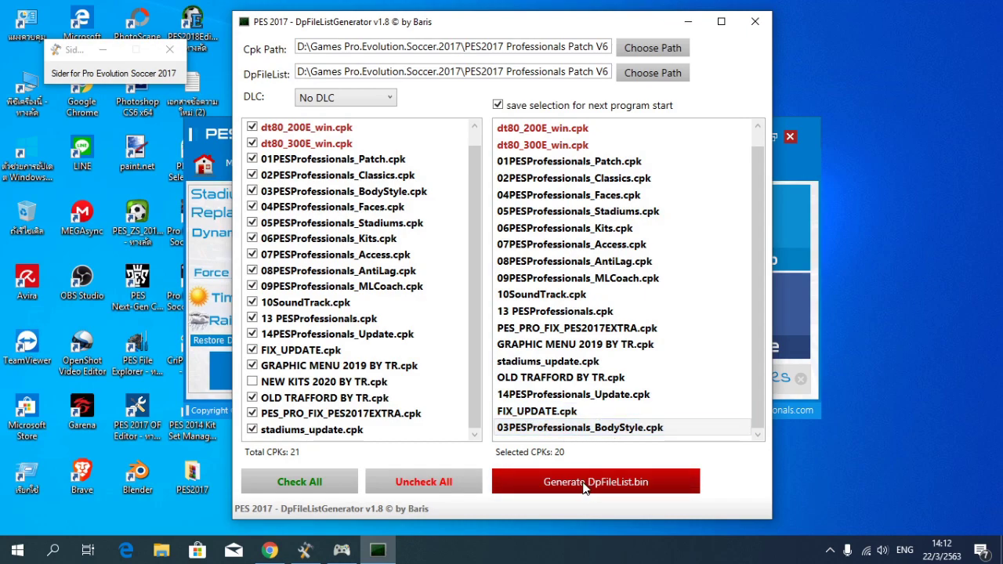
{"action": "left_click", "coordinate": [609, 330]}
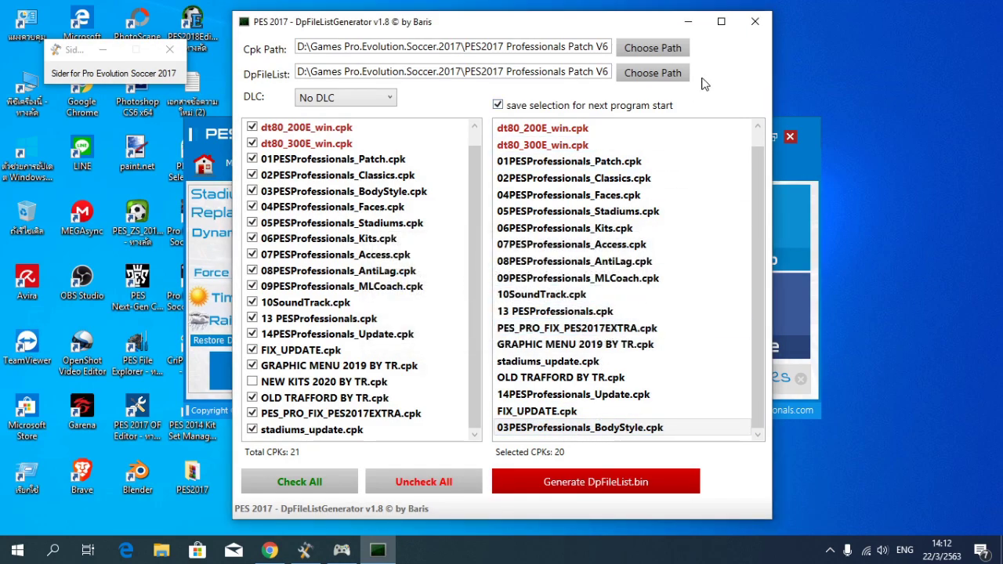
{"action": "left_click", "coordinate": [755, 21]}
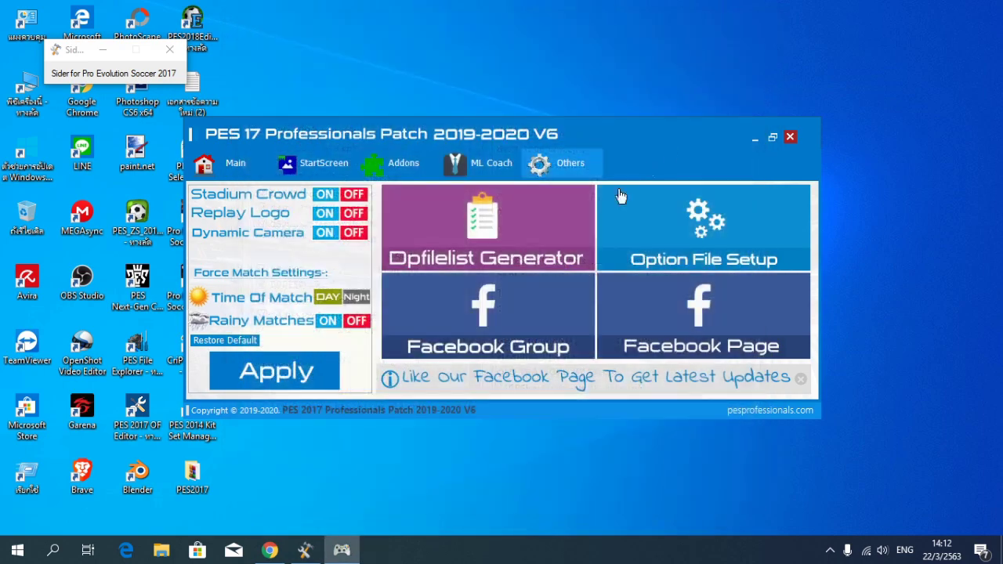
Return to the patch selector's main page and launch PES 2017
{"action": "left_click", "coordinate": [232, 164]}
{"action": "left_click", "coordinate": [670, 290]}
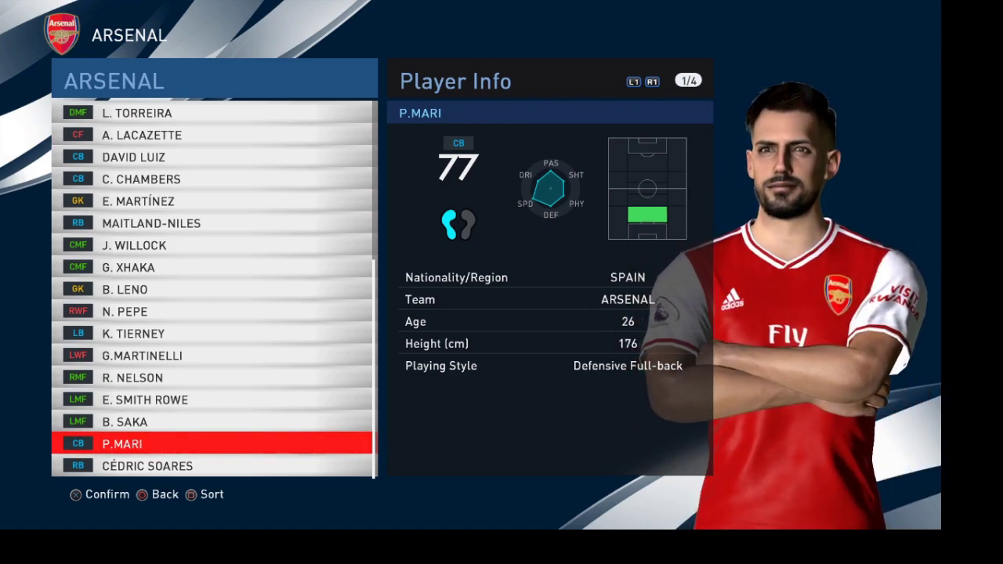
Browse the Arsenal and Chelsea squad lists to examine the players' faces, kits and info
{"action": "key", "text": "Up"}
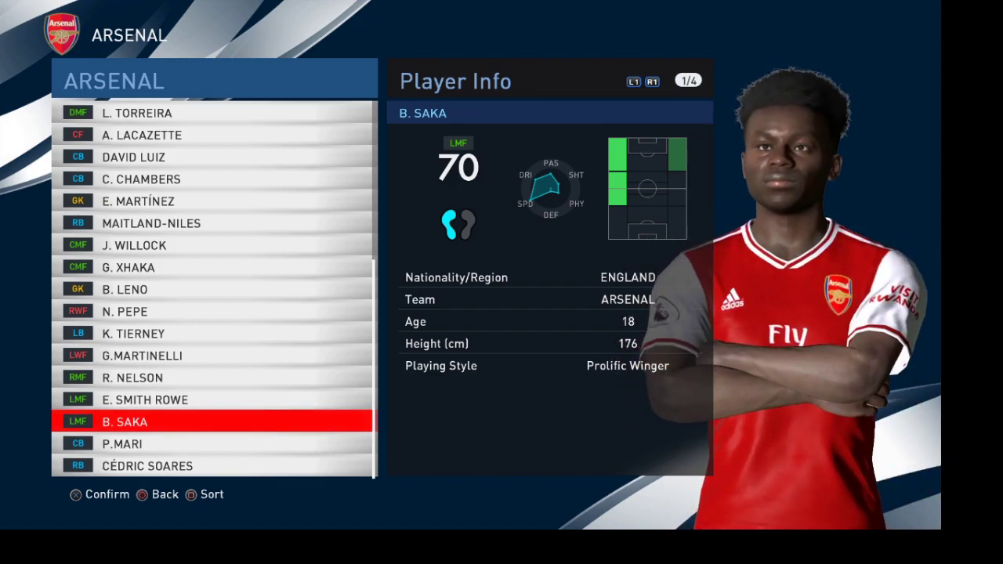
{"action": "key", "text": "Up"}
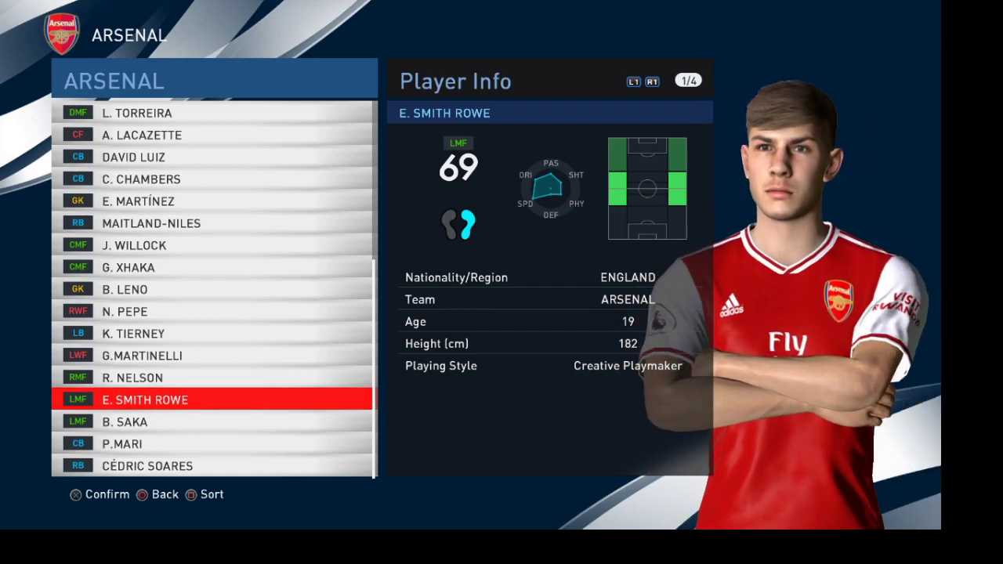
{"action": "key", "text": "Up"}
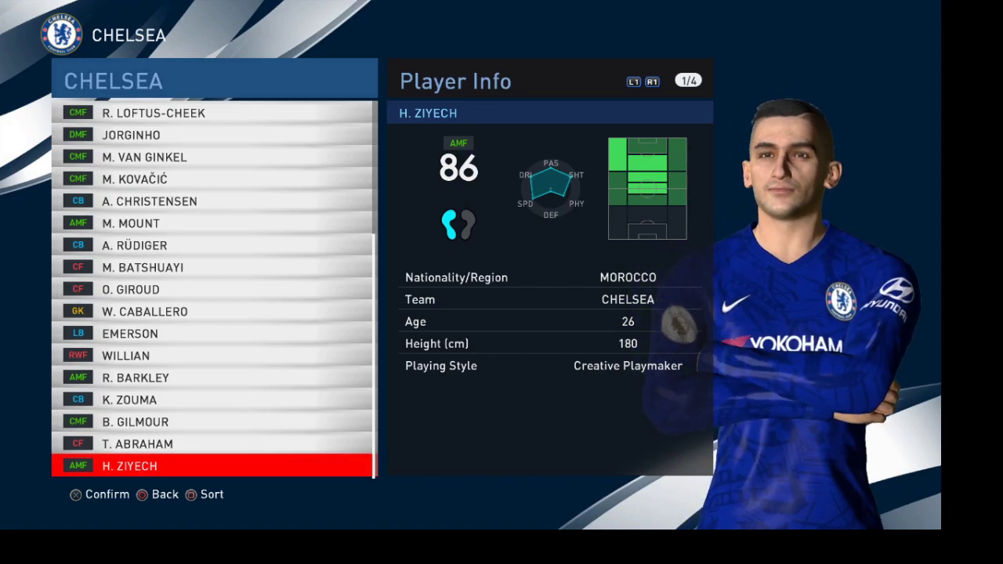
{"action": "key", "text": "Up"}
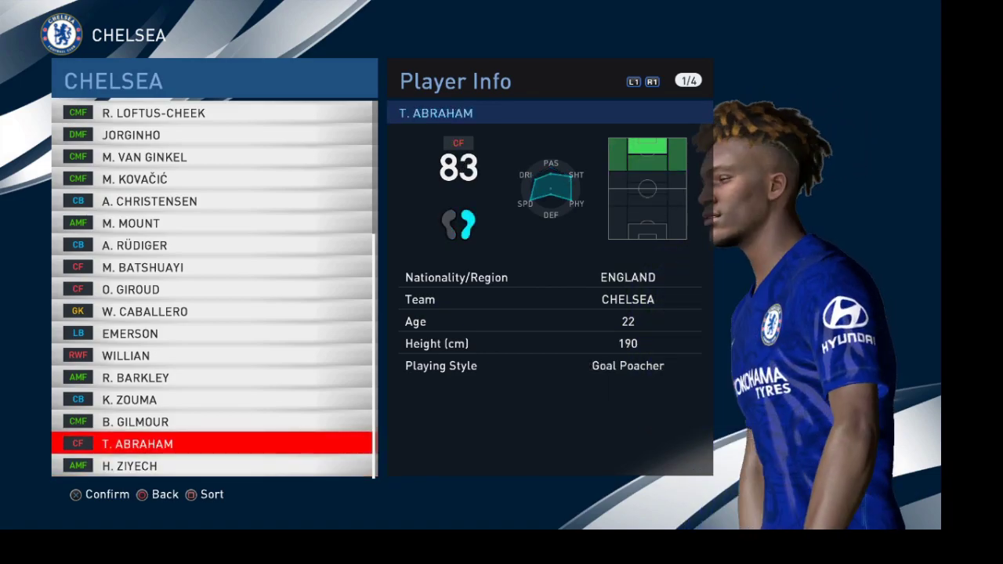